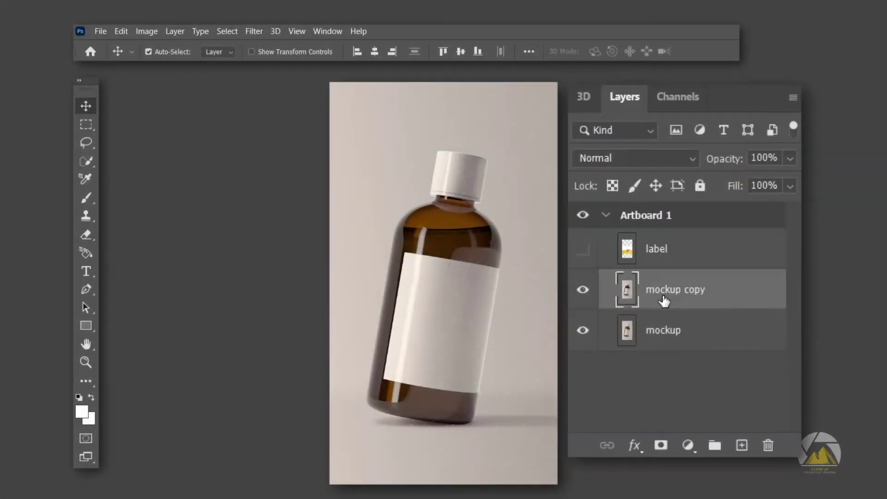
Quick-select the bottle's white label area and add it as a mask on 'mockup copy'.
key("w")
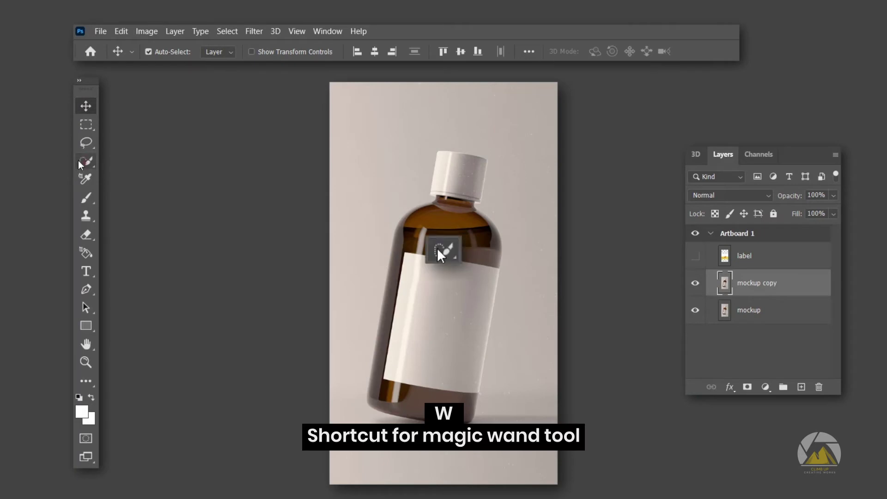
key("w")
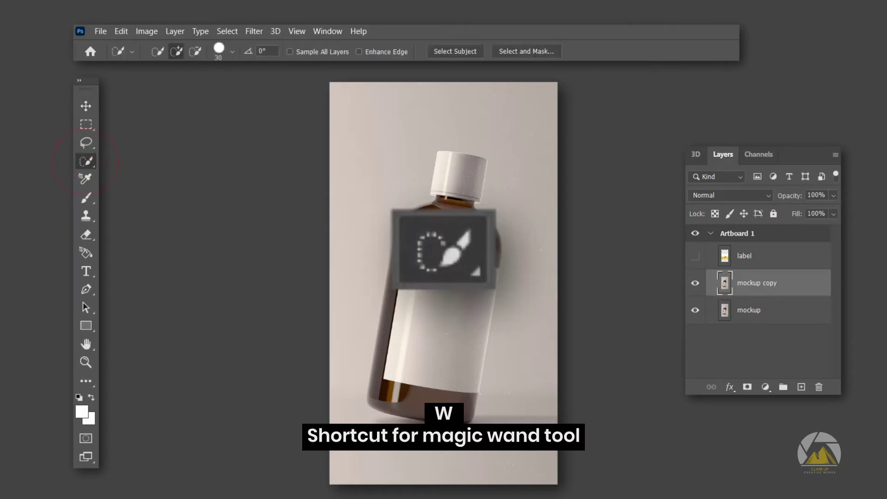
left_click_drag(430, 298, 459, 321)
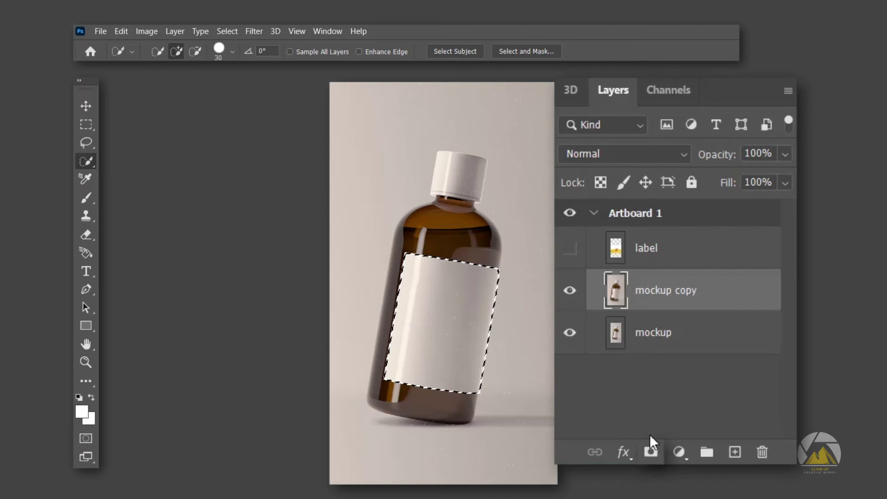
left_click(651, 452)
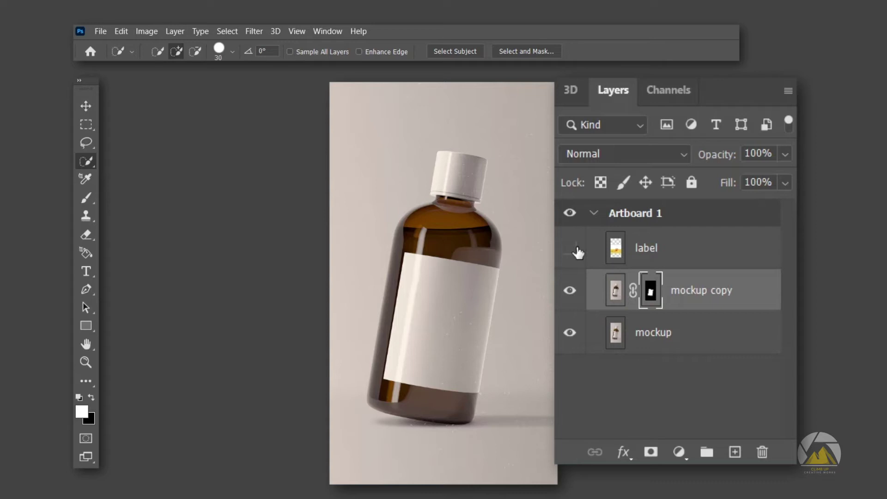
Make the orange vodka label layer visible and clip it to the masked 'mockup copy' layer.
left_click(570, 248)
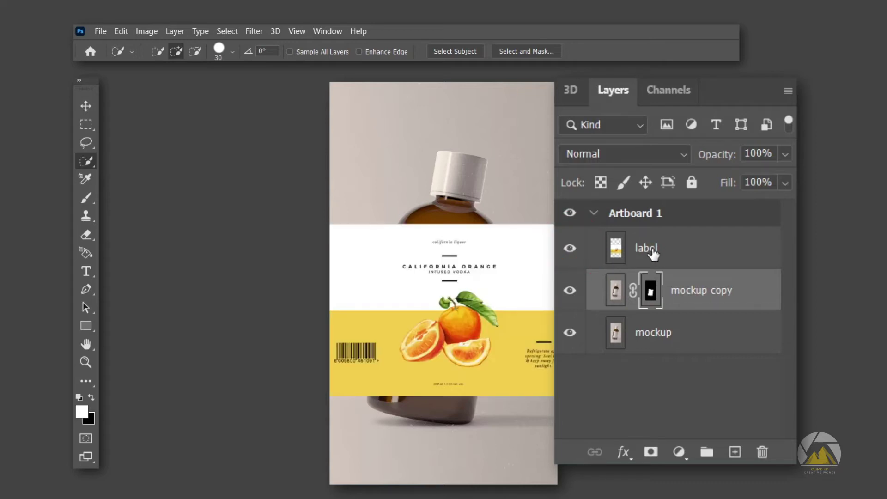
left_click(653, 253)
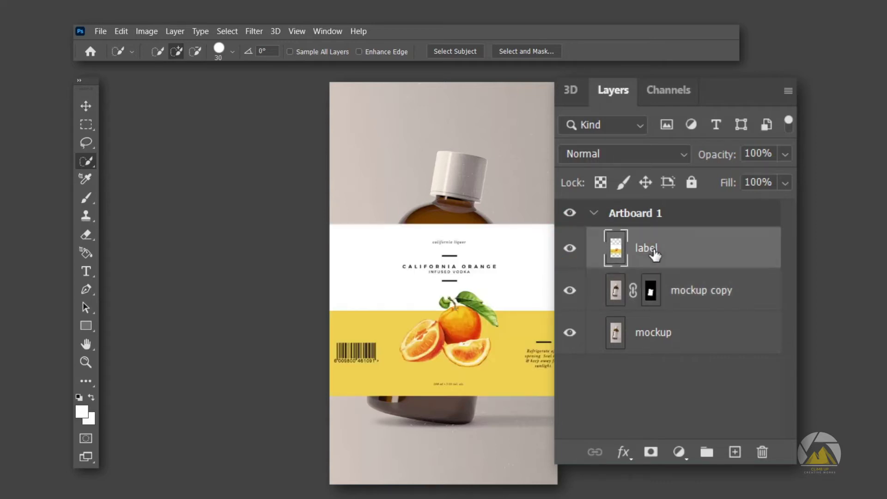
right_click(654, 253)
left_click(566, 258)
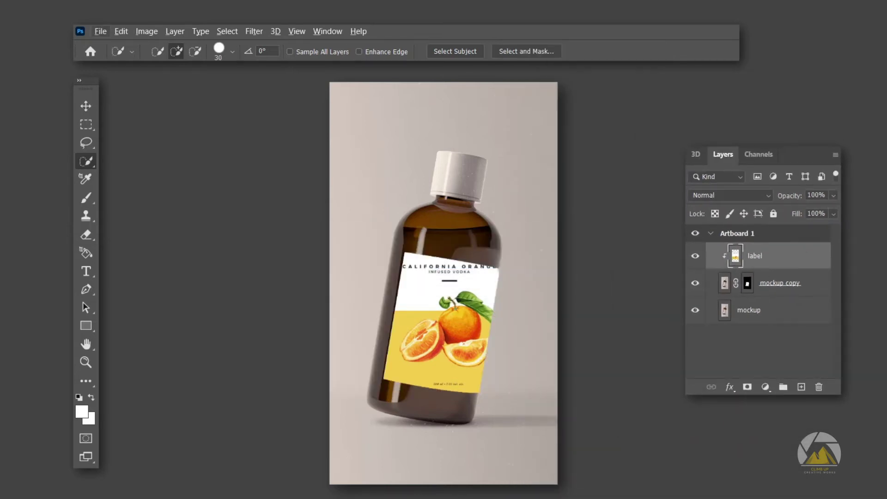
Rotate the label about 8.67° and scale it to about 80% to fit the tilted bottle.
key("ctrl+t")
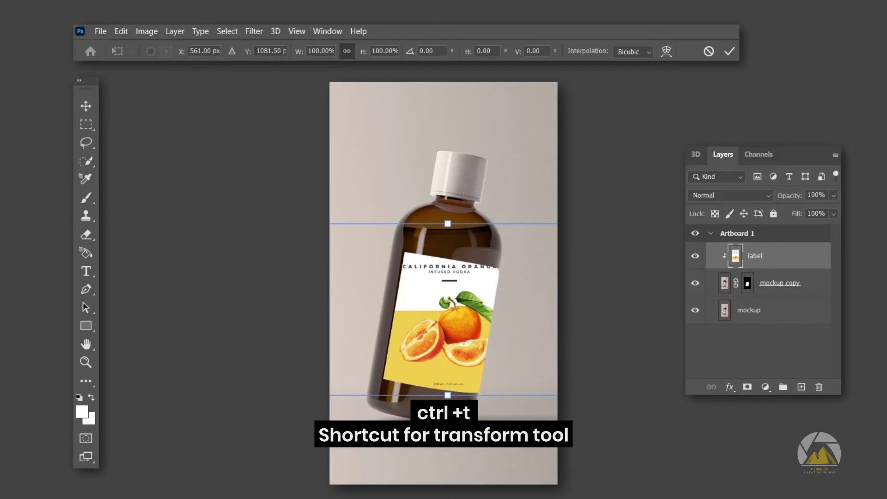
left_click_drag(582, 401, 559, 430)
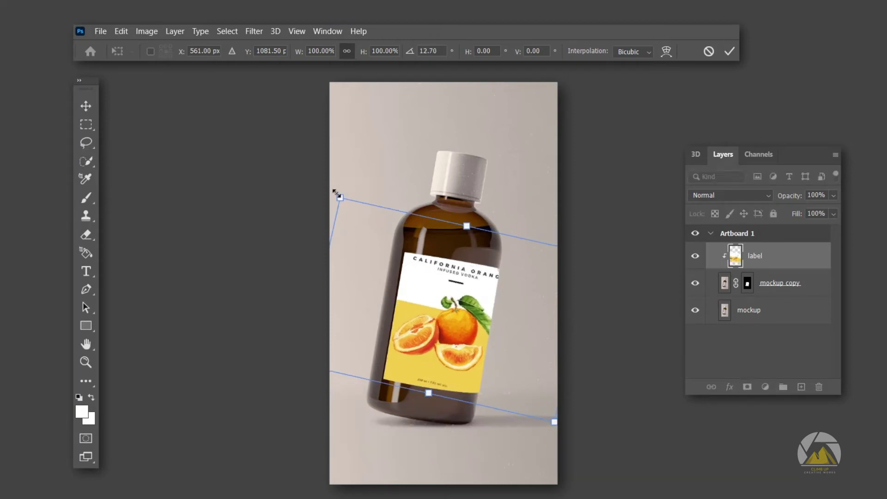
left_click_drag(334, 193, 375, 242)
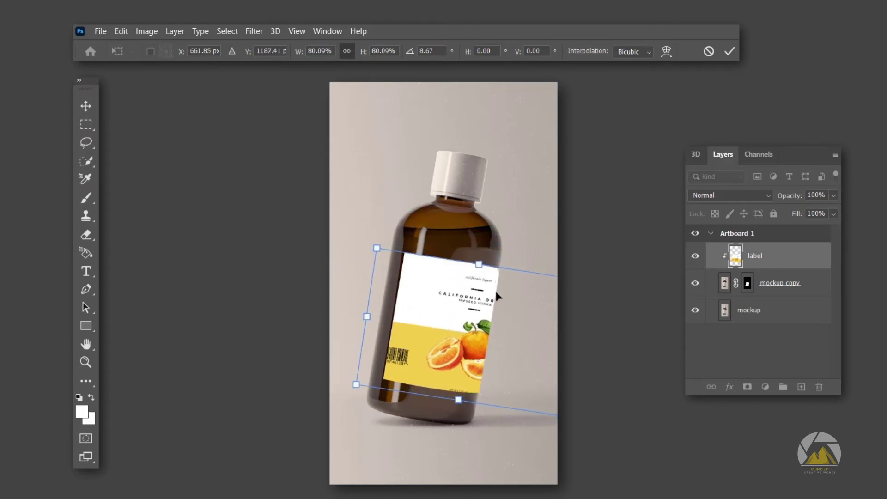
left_click_drag(496, 297, 474, 331)
key("Return")
key("w")
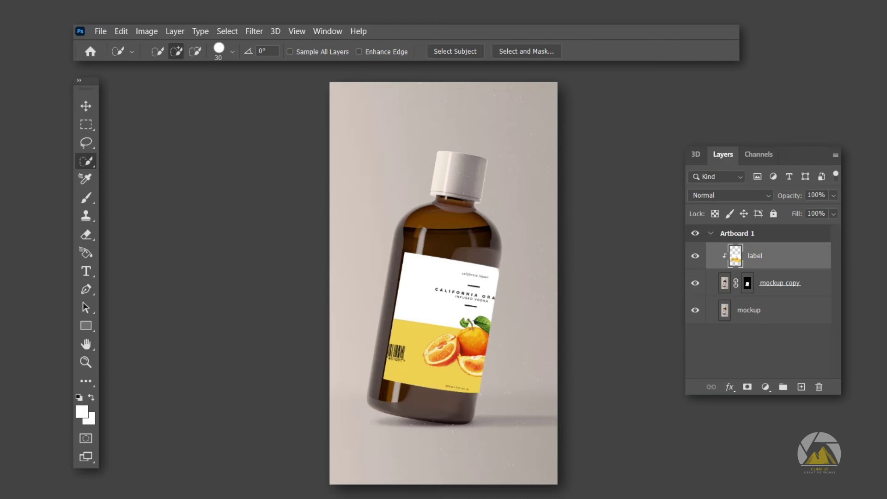
In the label's Blending Options, split the Underlying Layer white slider to 237/255.
right_click(762, 256)
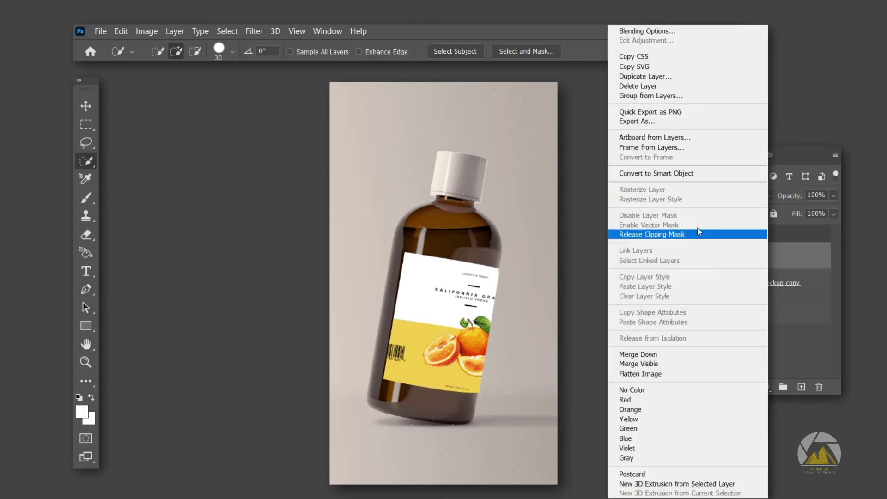
left_click(646, 32)
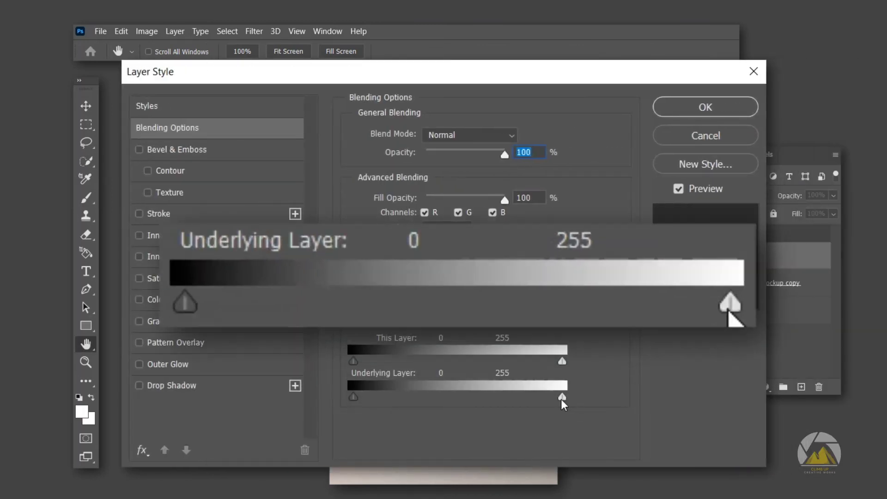
left_click_drag(561, 399, 561, 400)
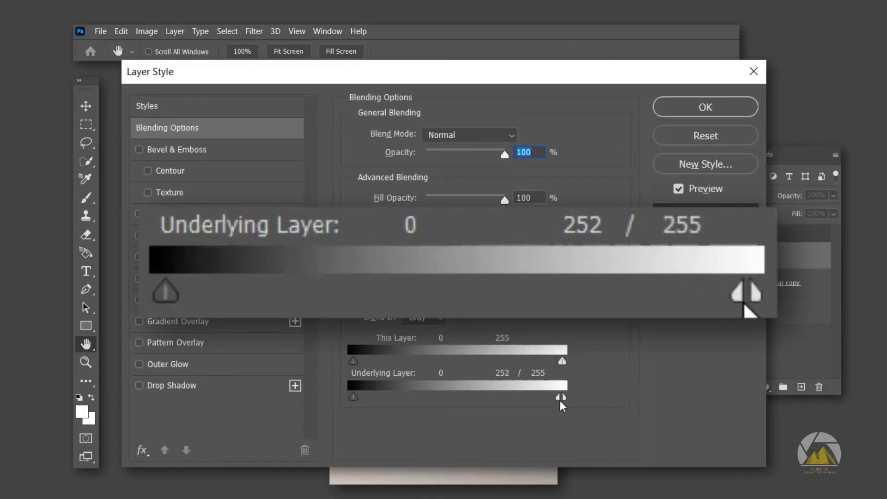
left_click_drag(559, 400, 551, 400)
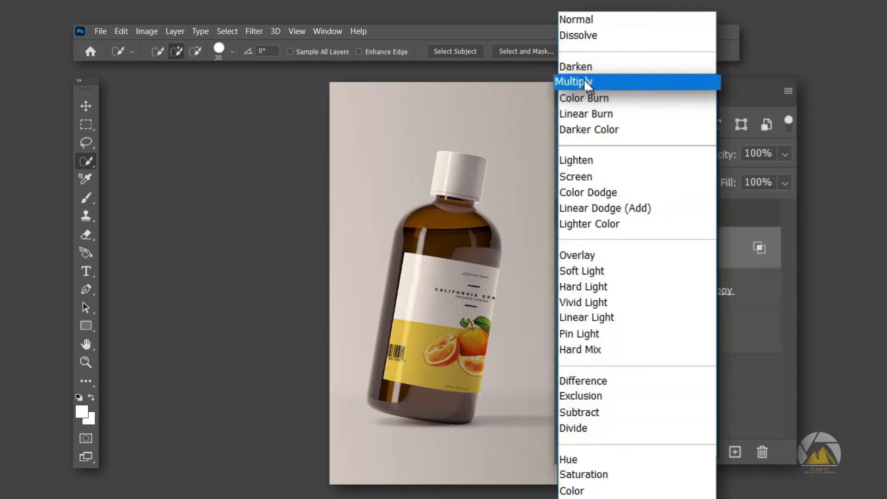
Set the orange label layer's blend mode to Multiply.
left_click(575, 81)
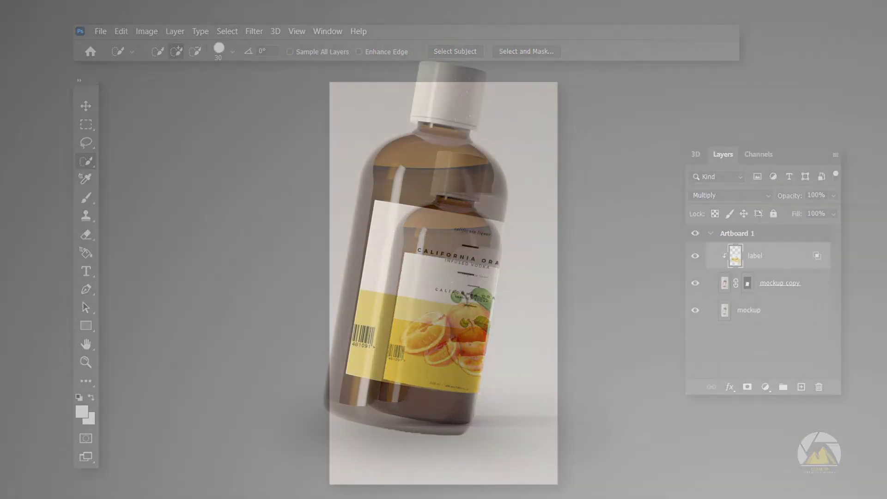